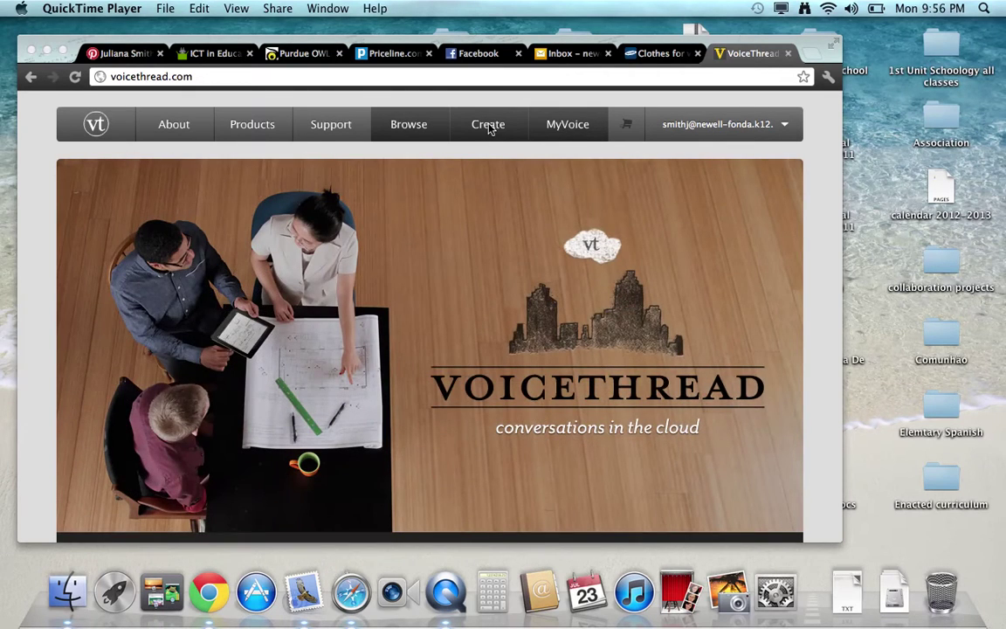
- Open the Create page to begin a new VoiceThread
click(489, 127)
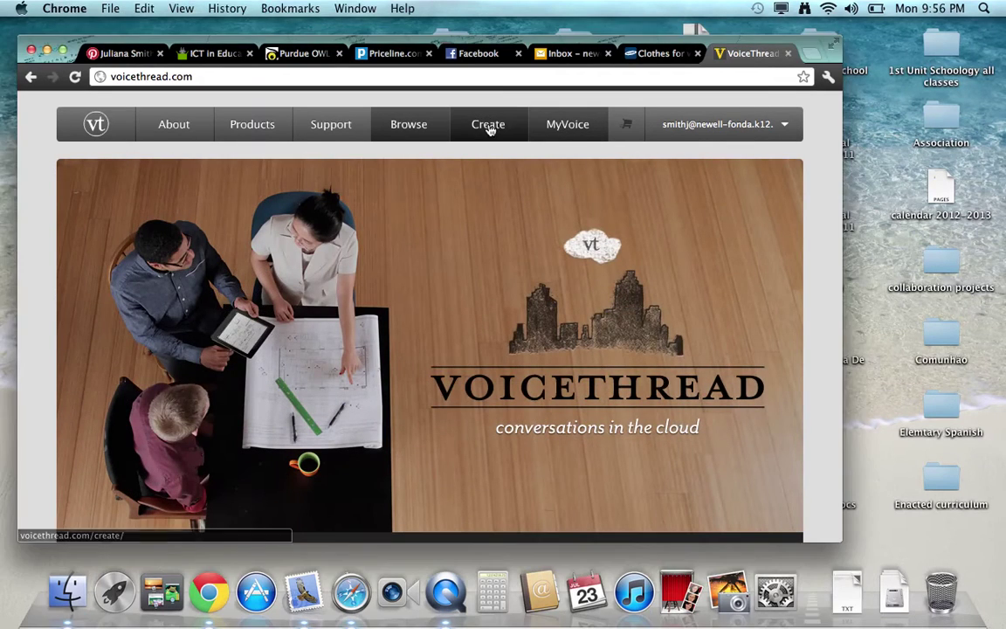
click(489, 127)
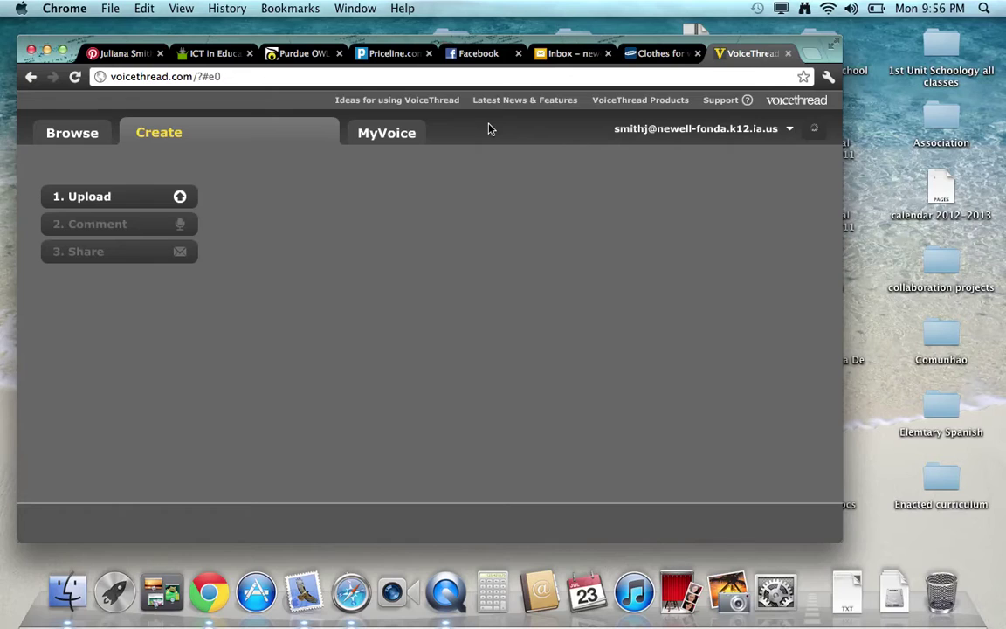
- Upload psykopainted1.png from the Documents folder via My Computer as the first slide
click(180, 199)
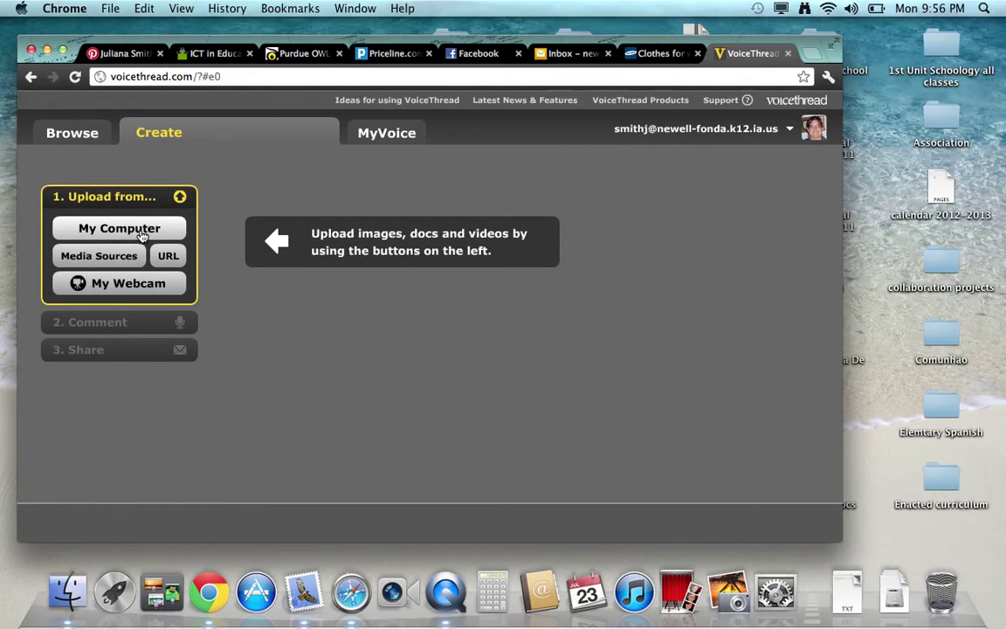
click(119, 227)
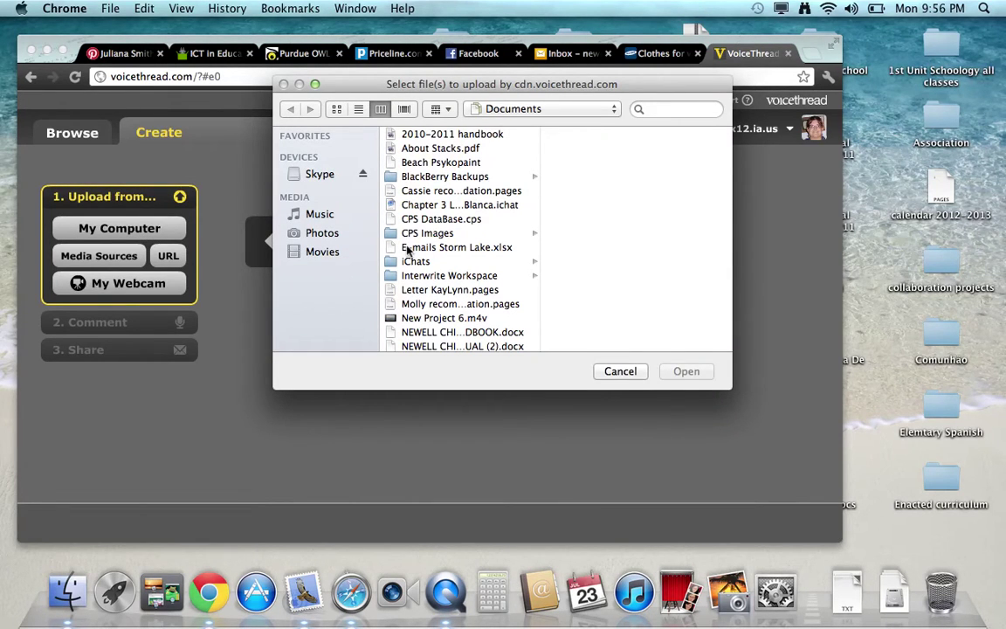
click(321, 234)
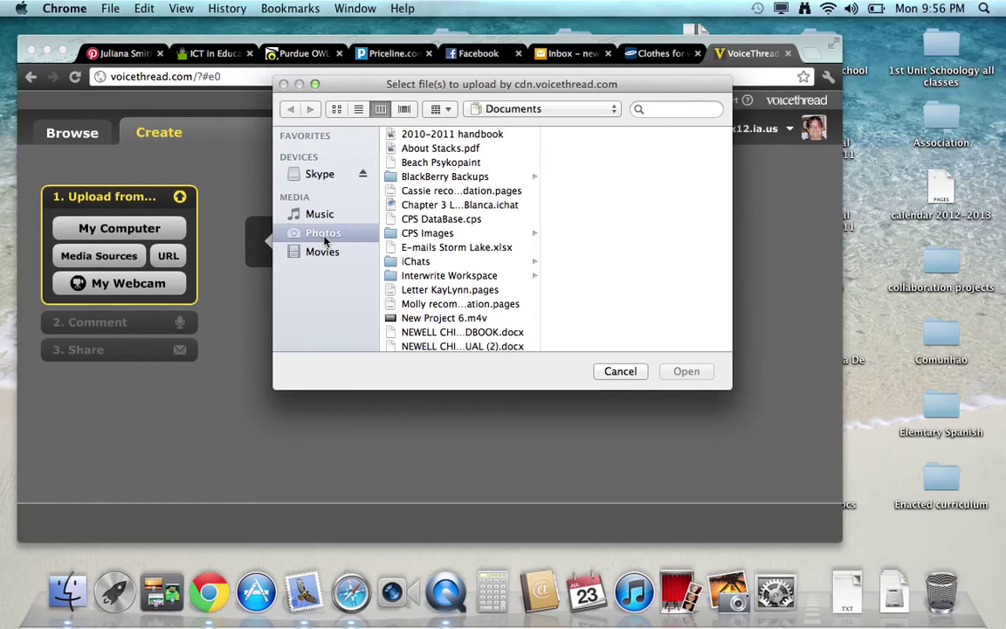
key(Escape)
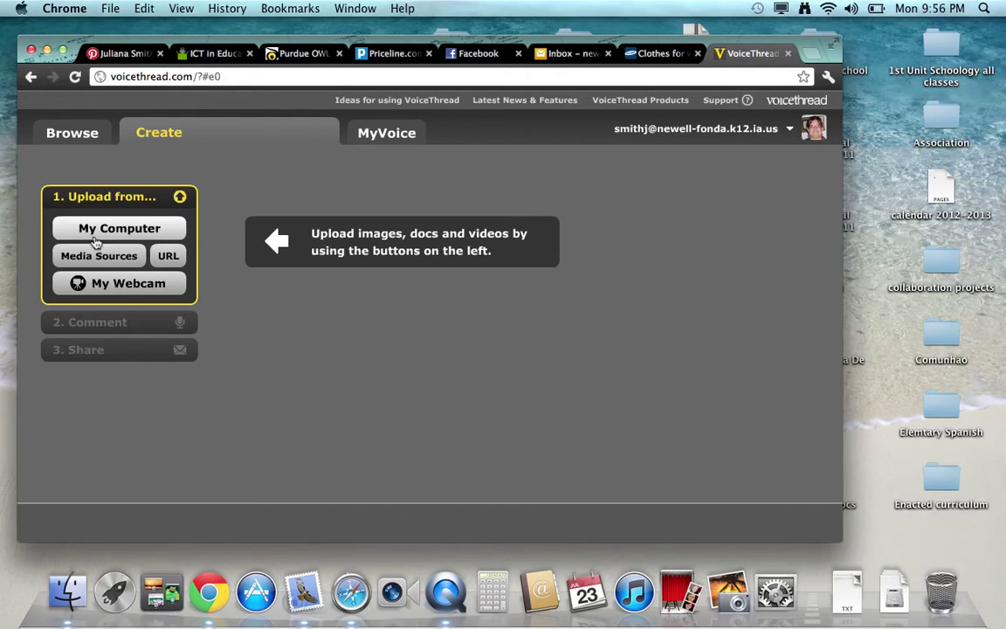
click(135, 234)
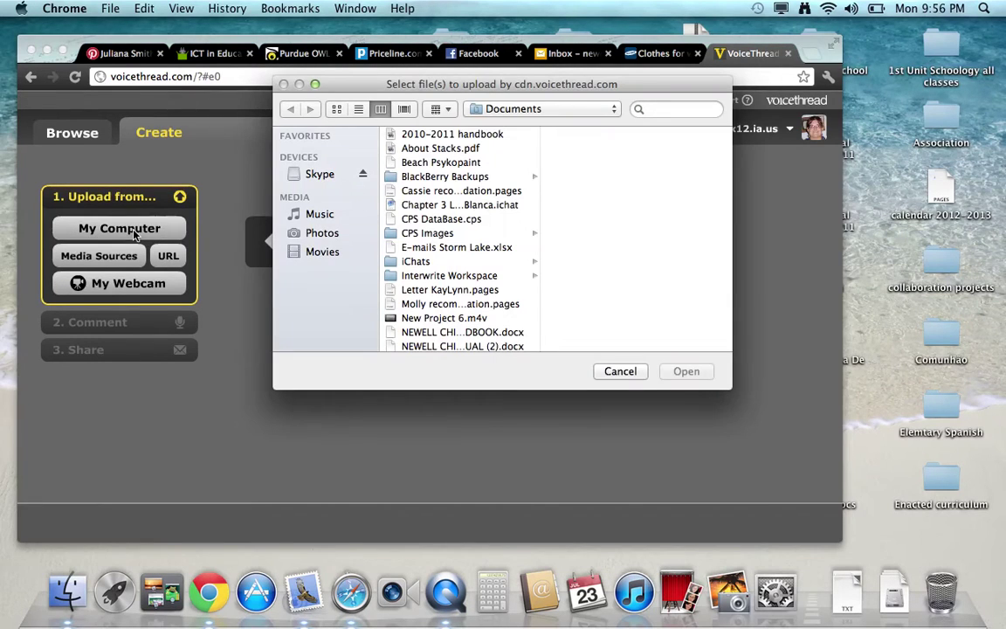
key(Escape)
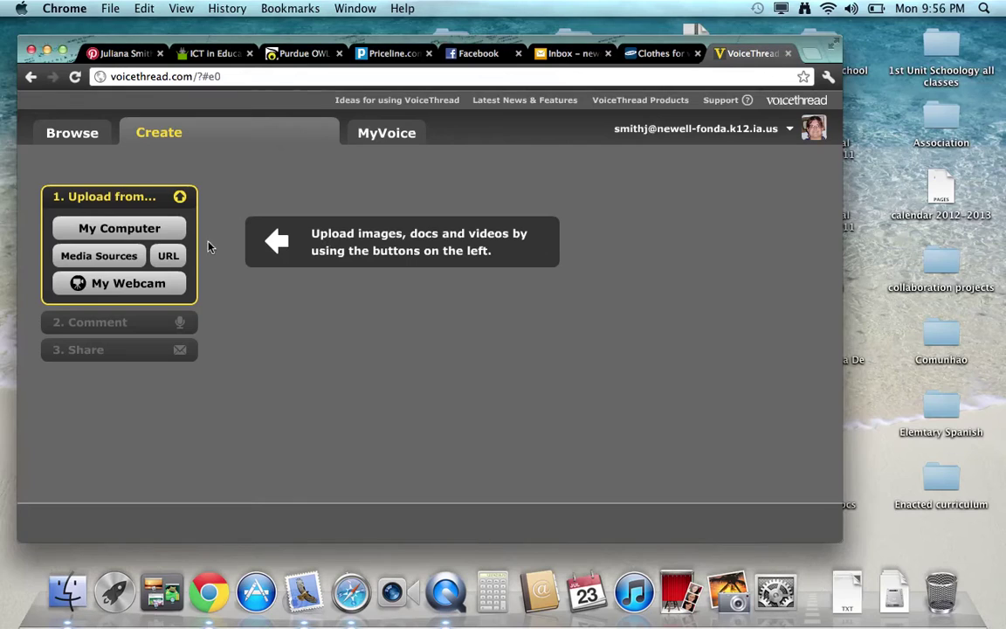
click(146, 231)
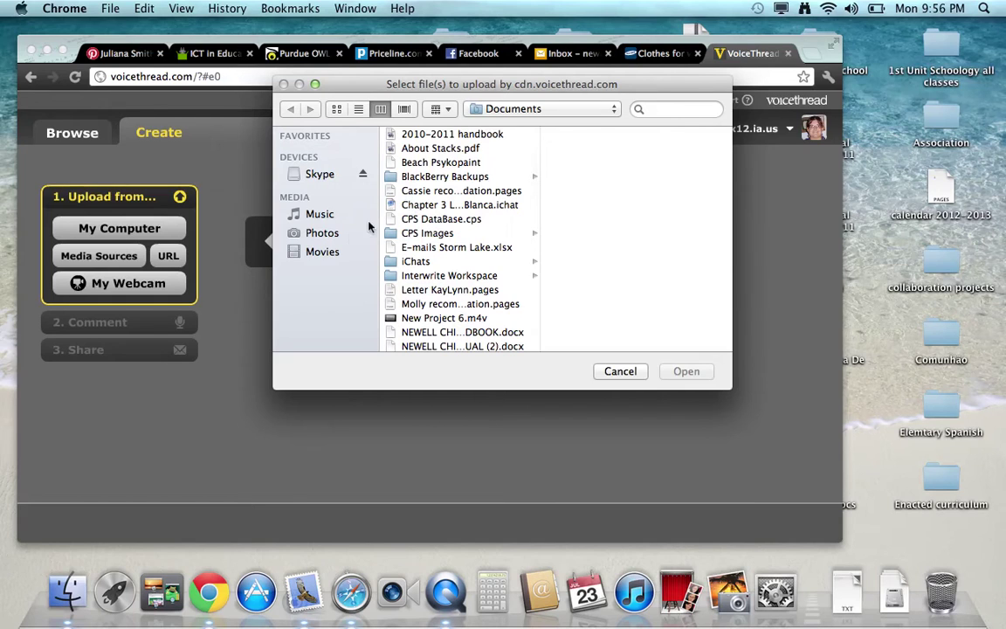
scroll(418, 251, down, 3)
scroll(418, 250, down, 5)
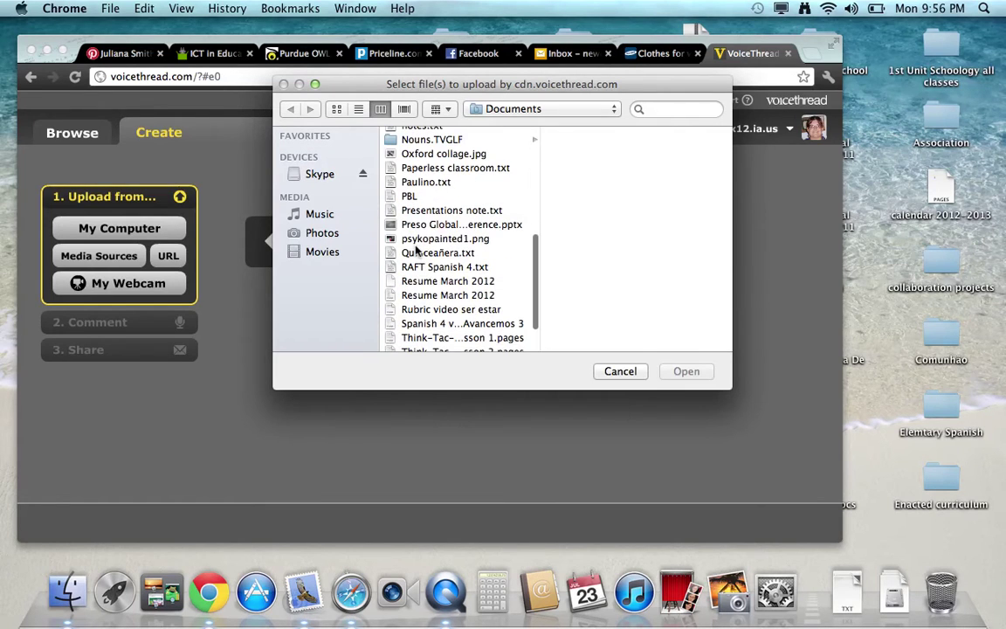
click(417, 239)
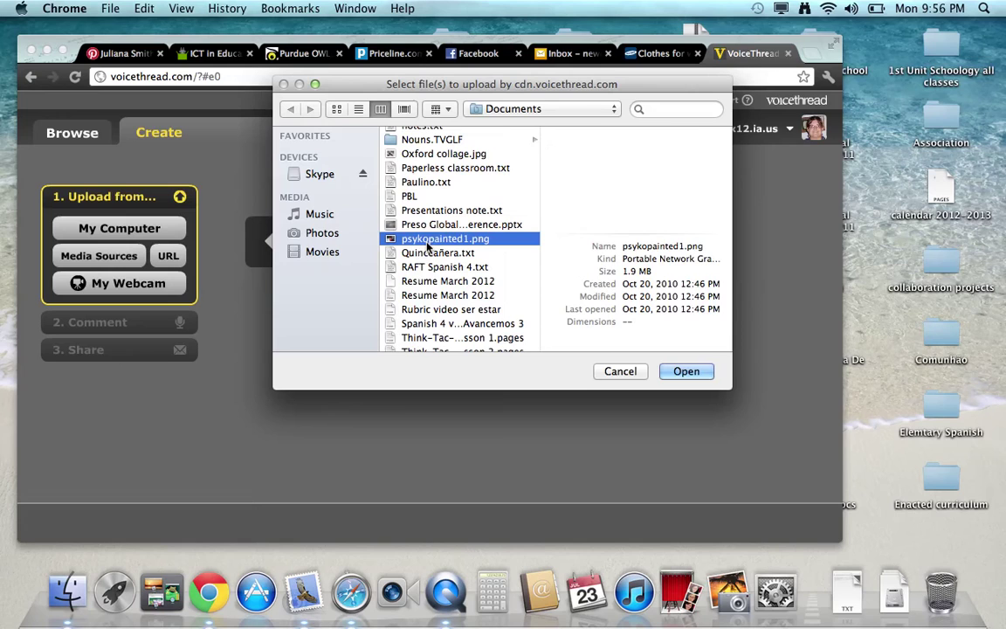
click(682, 372)
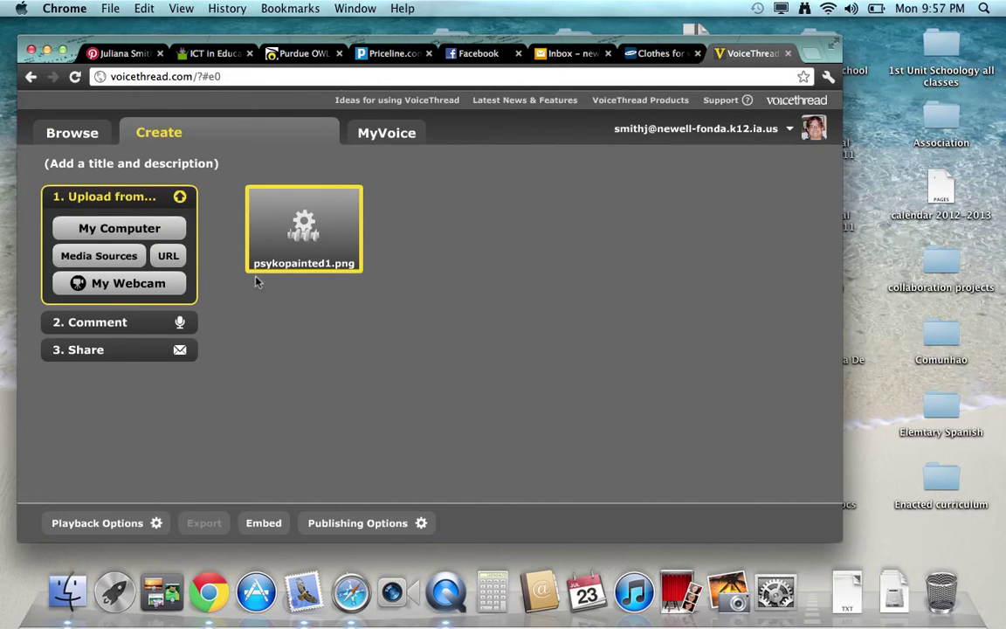
- Switch to the Comment step, play the photo slide, and reveal the comment options
click(149, 329)
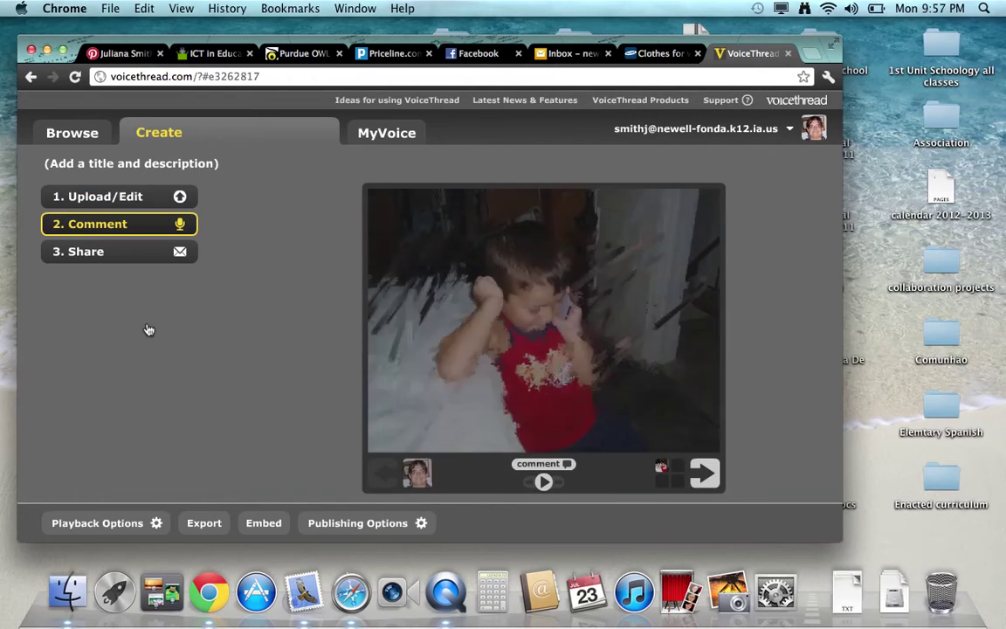
click(543, 480)
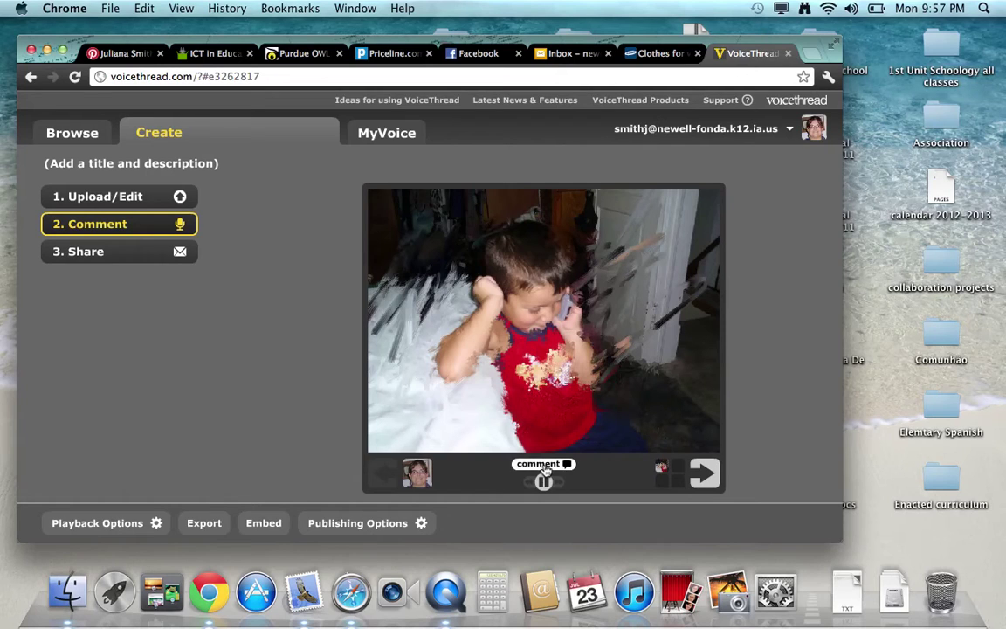
click(544, 468)
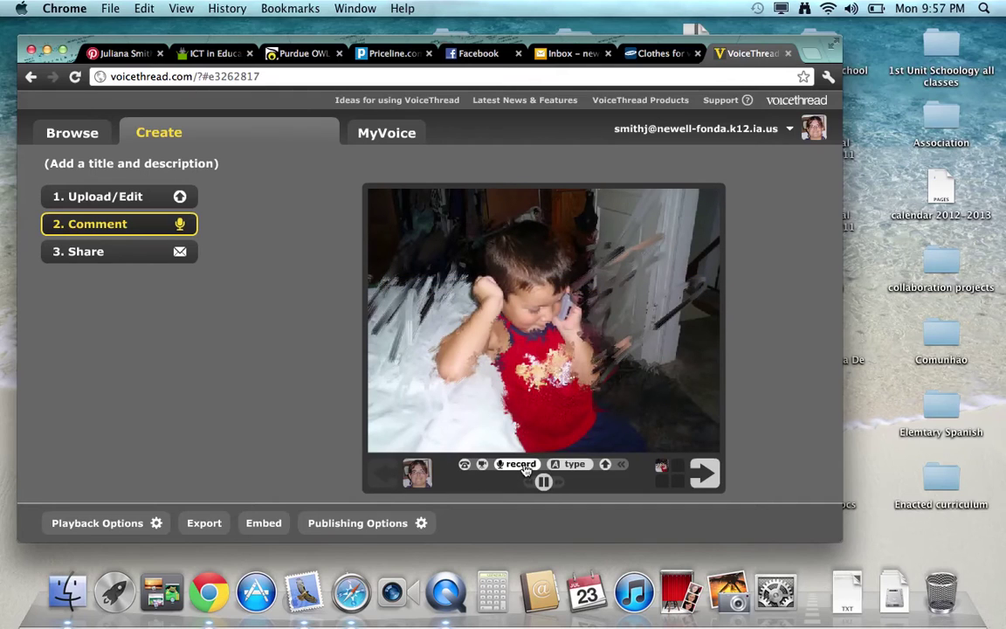
- Record a voice comment with microphone access allowed, circling the child, then save it
click(521, 465)
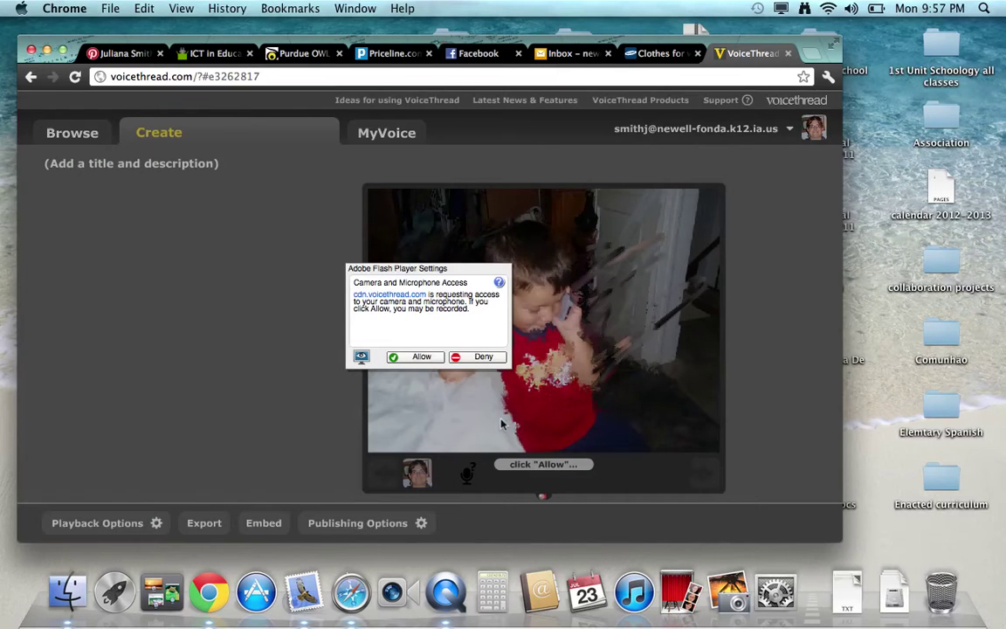
click(420, 358)
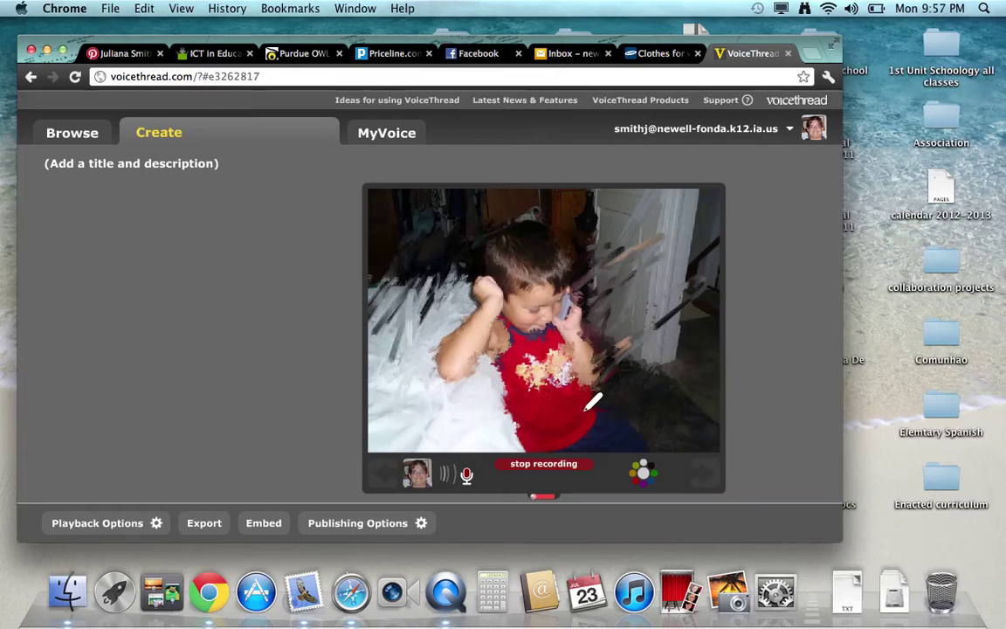
mouse_move(564, 414)
mouse_down()
mouse_move(454, 377)
mouse_move(484, 225)
mouse_move(607, 247)
mouse_move(623, 323)
mouse_move(589, 398)
mouse_move(557, 412)
mouse_up()
click(550, 471)
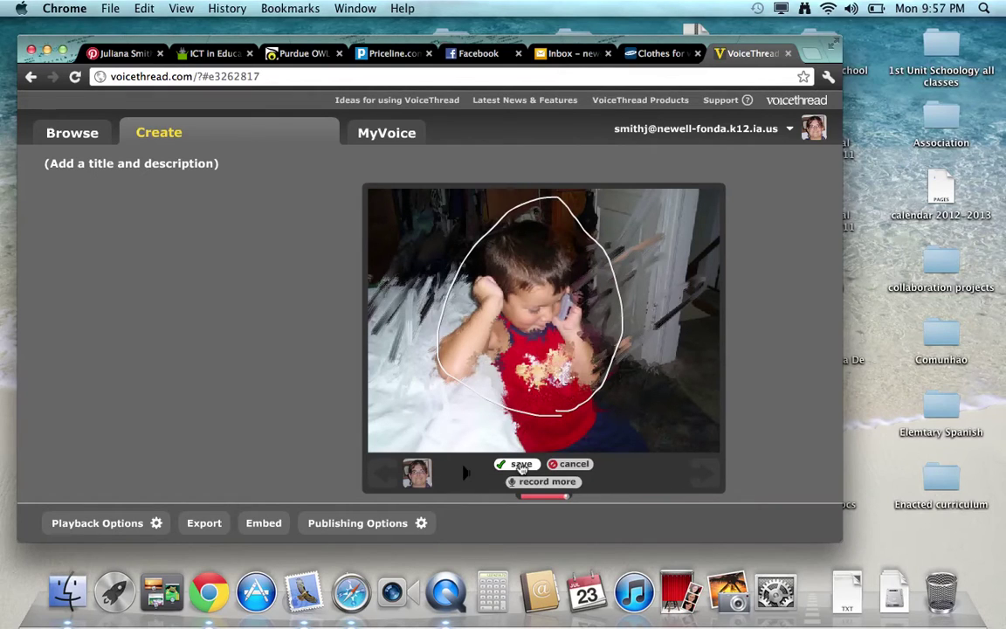
click(520, 463)
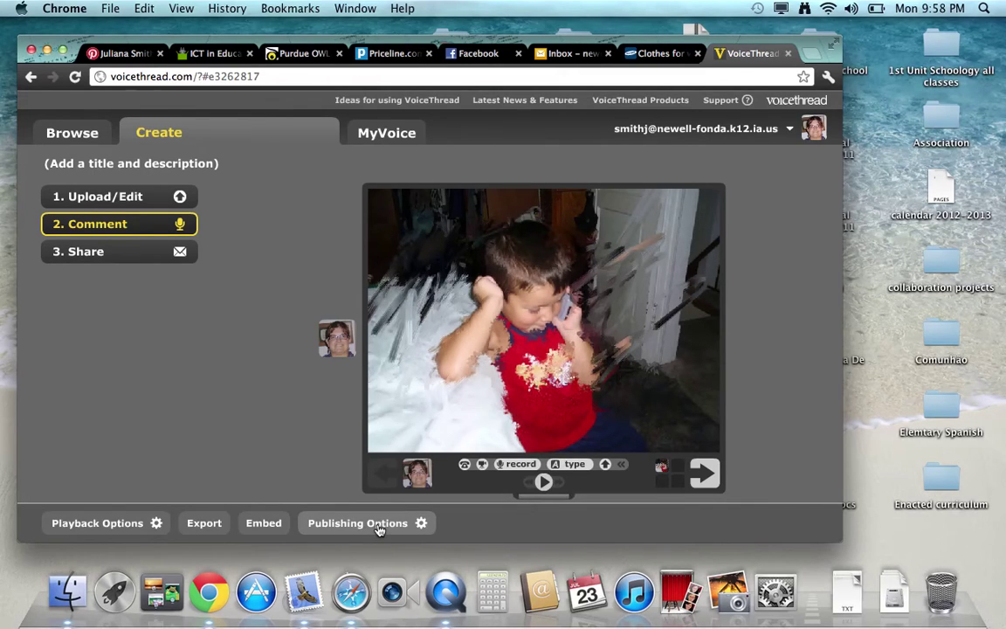
- Allow anyone to view, turn off Moderate Comments, and save the publishing options
click(379, 530)
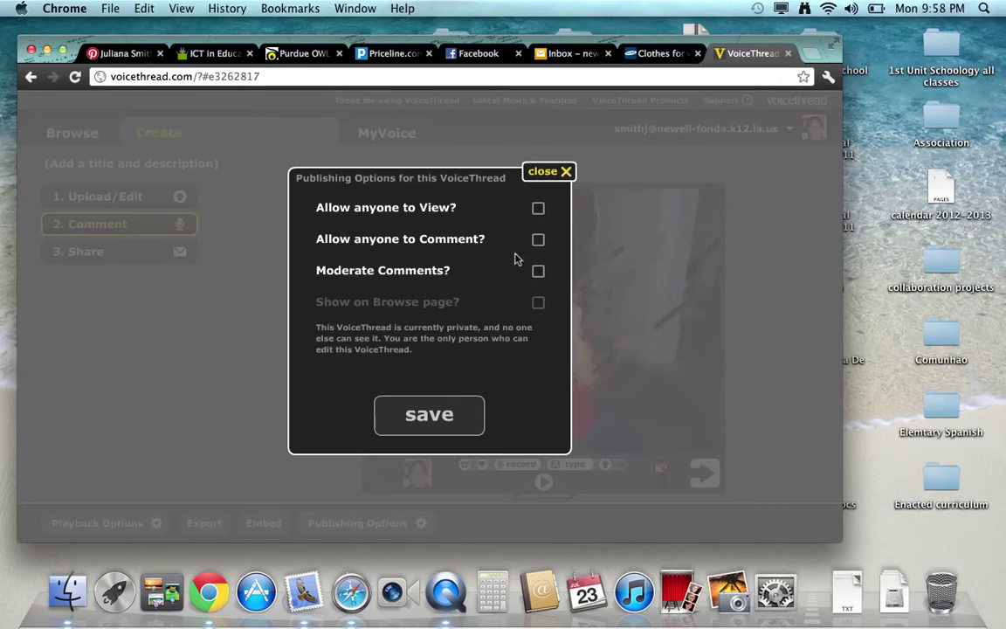
click(538, 209)
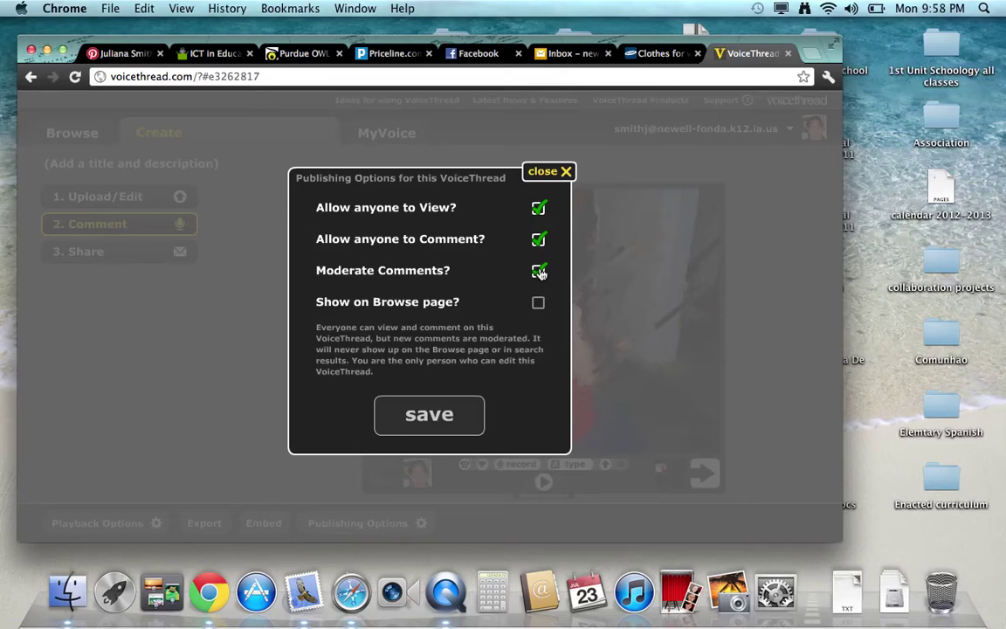
click(538, 271)
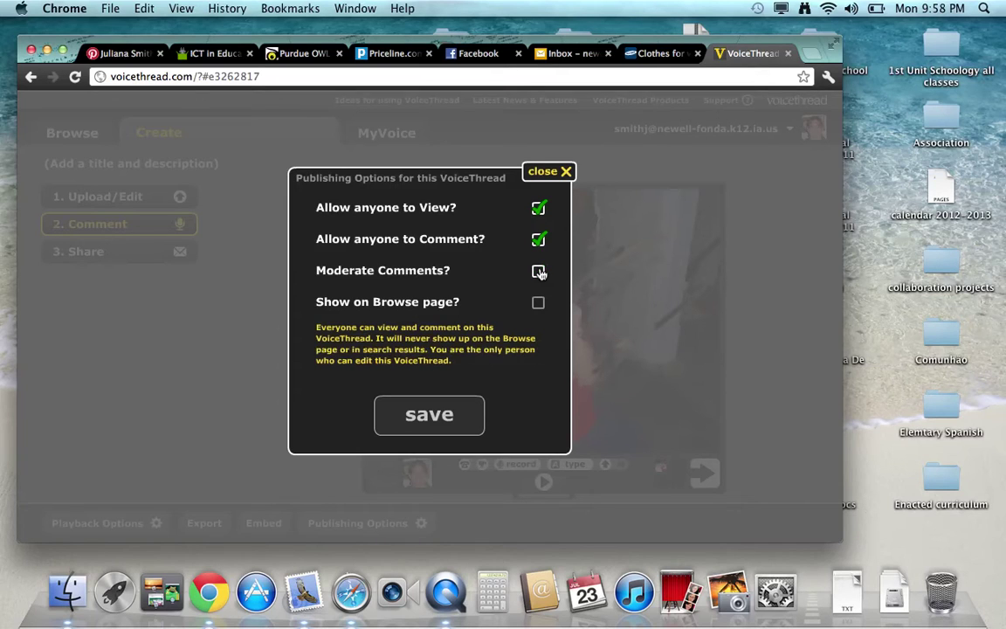
click(431, 420)
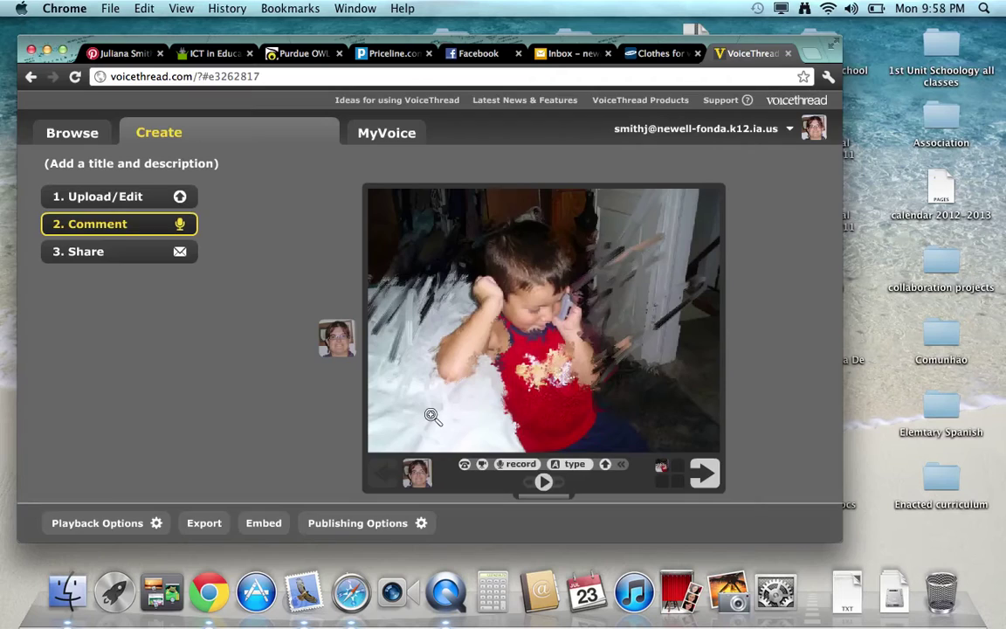
- On the Share step, give the first contact in My Contacts view and comment access
click(109, 256)
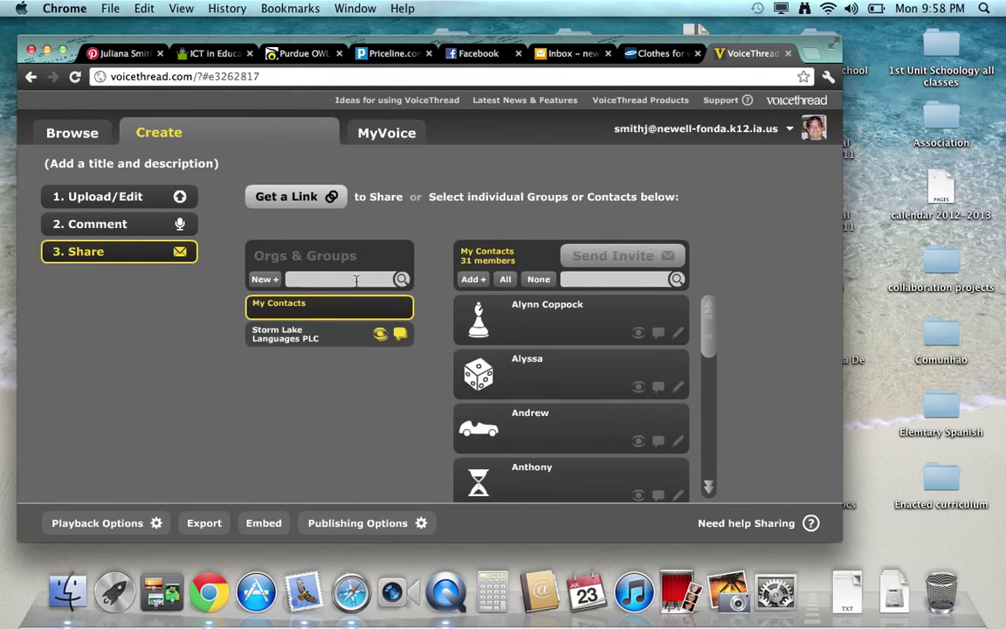
click(472, 279)
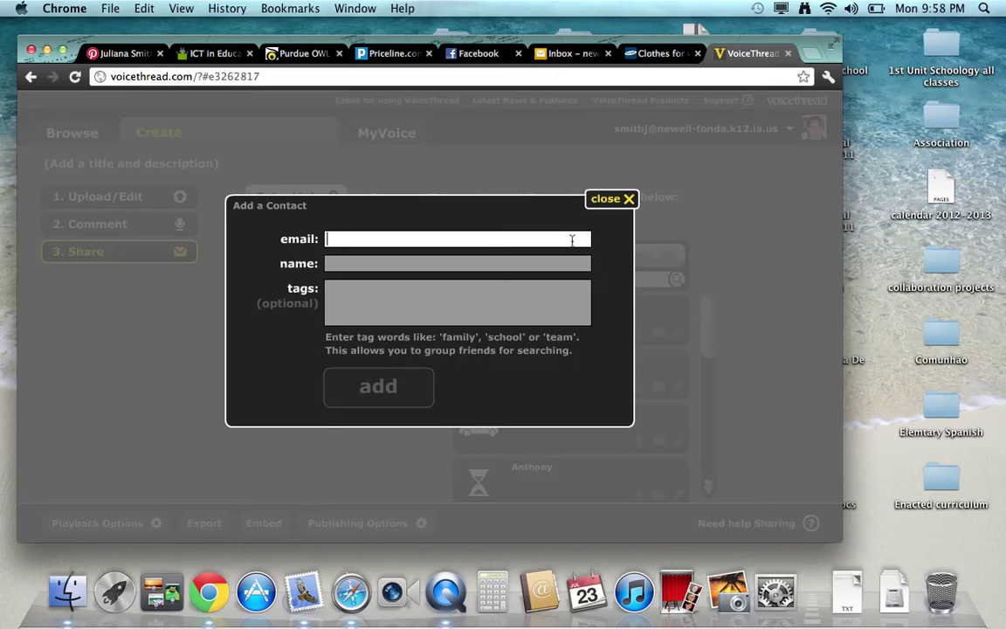
click(630, 200)
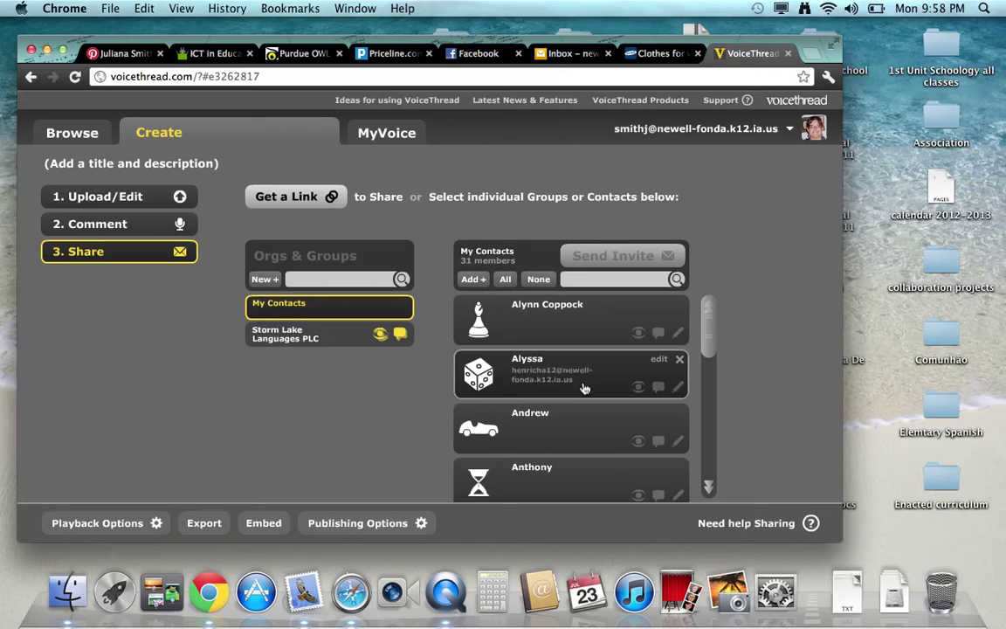
click(593, 326)
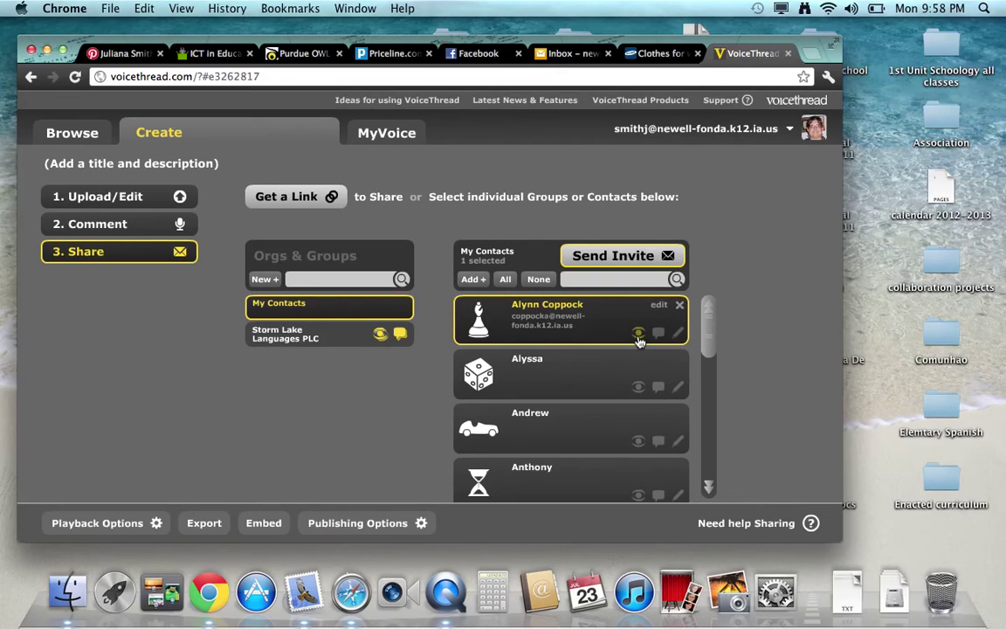
click(638, 336)
click(659, 338)
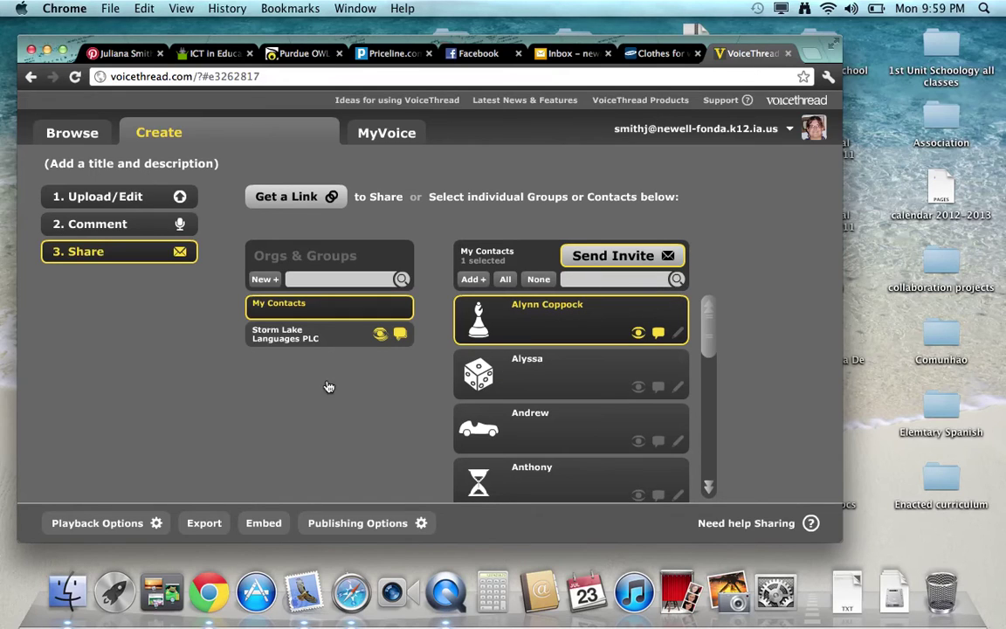
click(256, 523)
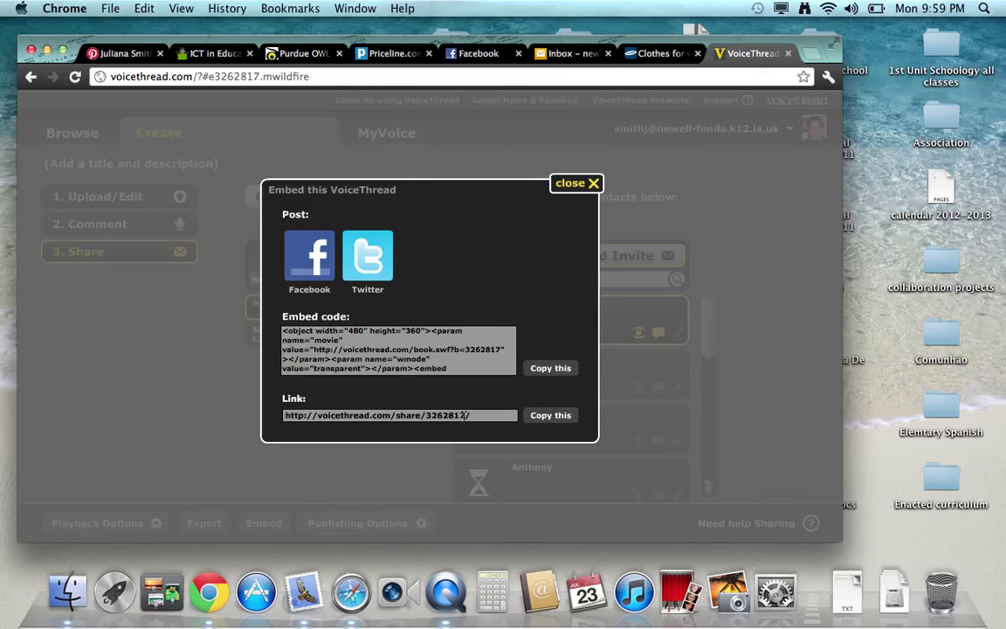
click(590, 185)
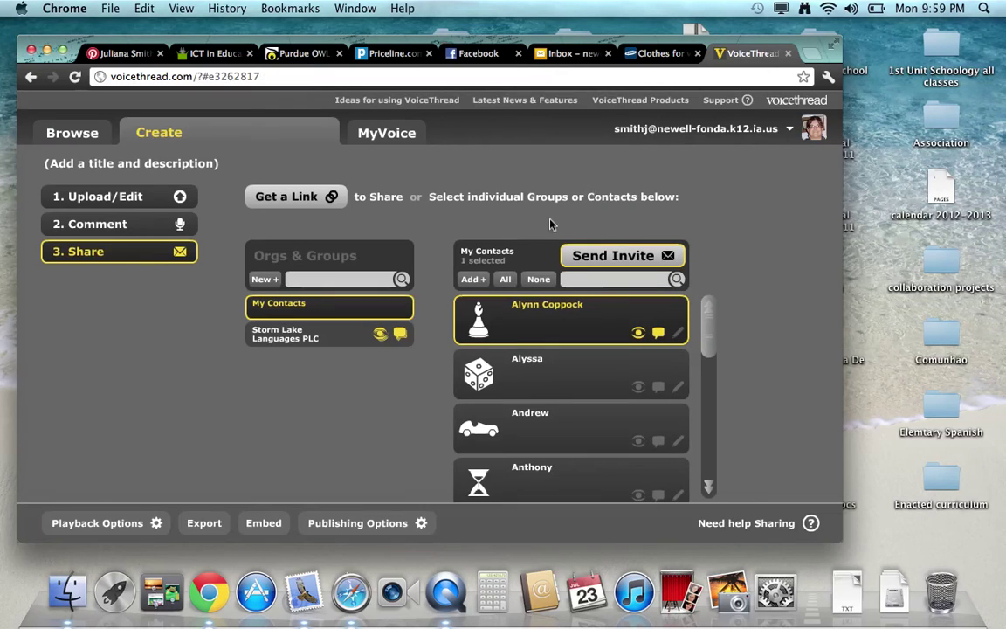
- Uncheck Moderate Comments in Publishing Options and save the settings again
click(392, 528)
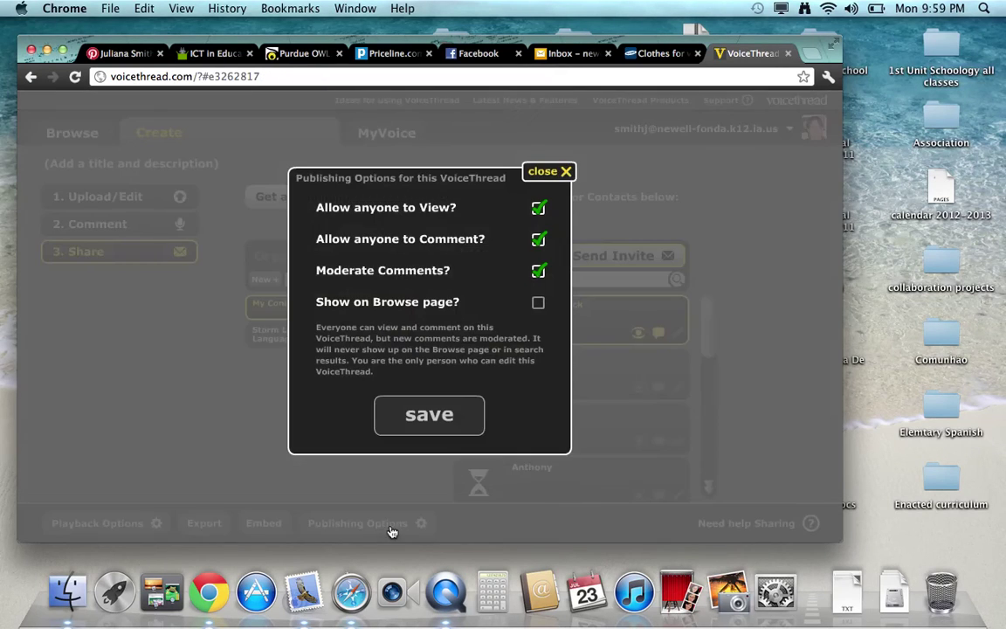
click(538, 274)
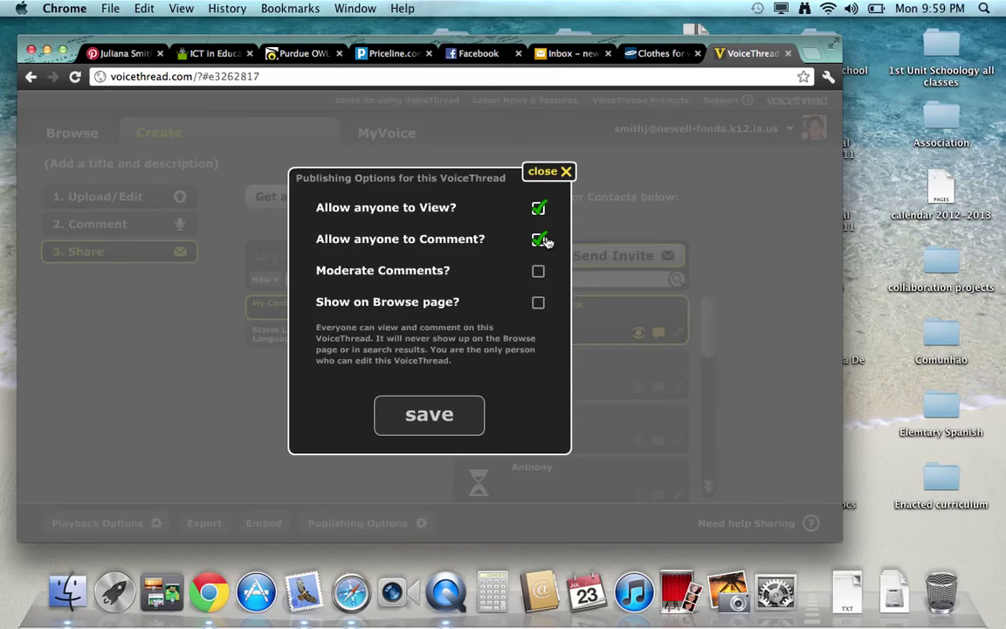
click(444, 421)
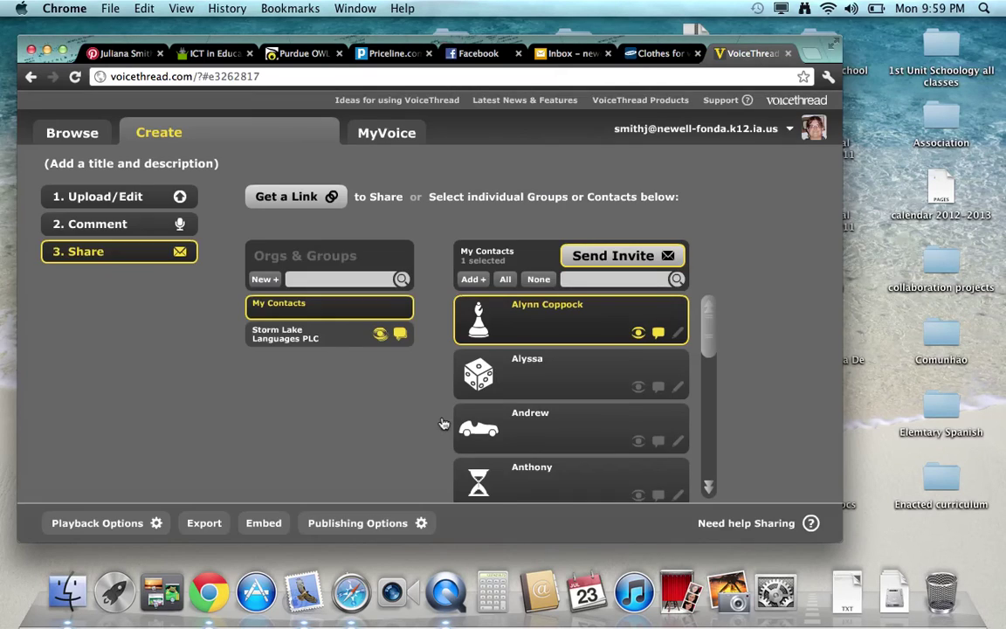
- From MyVoice, title the thread 'Testing for NAU' and save it
click(380, 136)
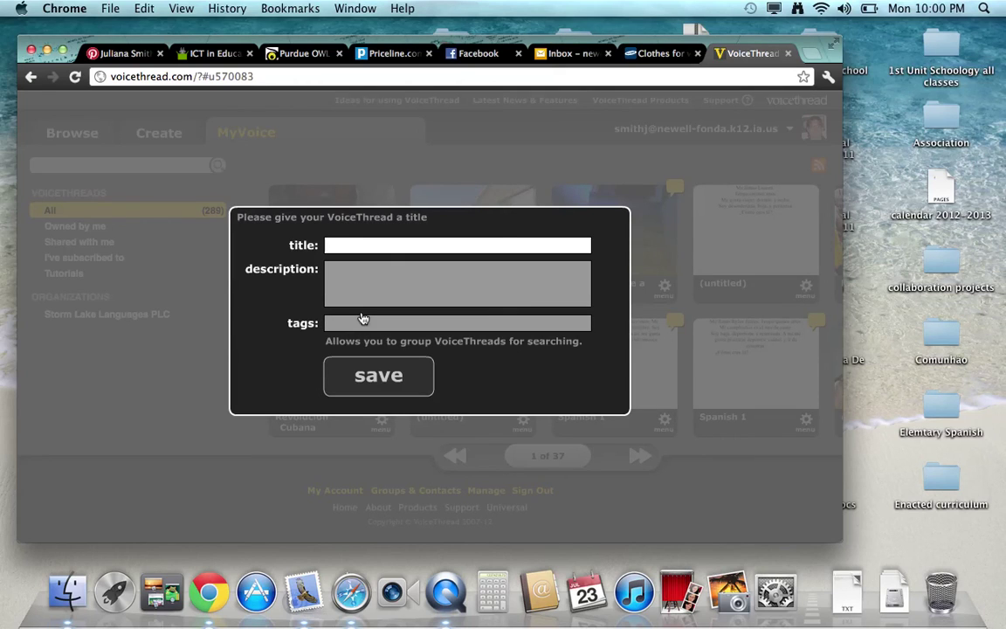
text(Testing for NA)
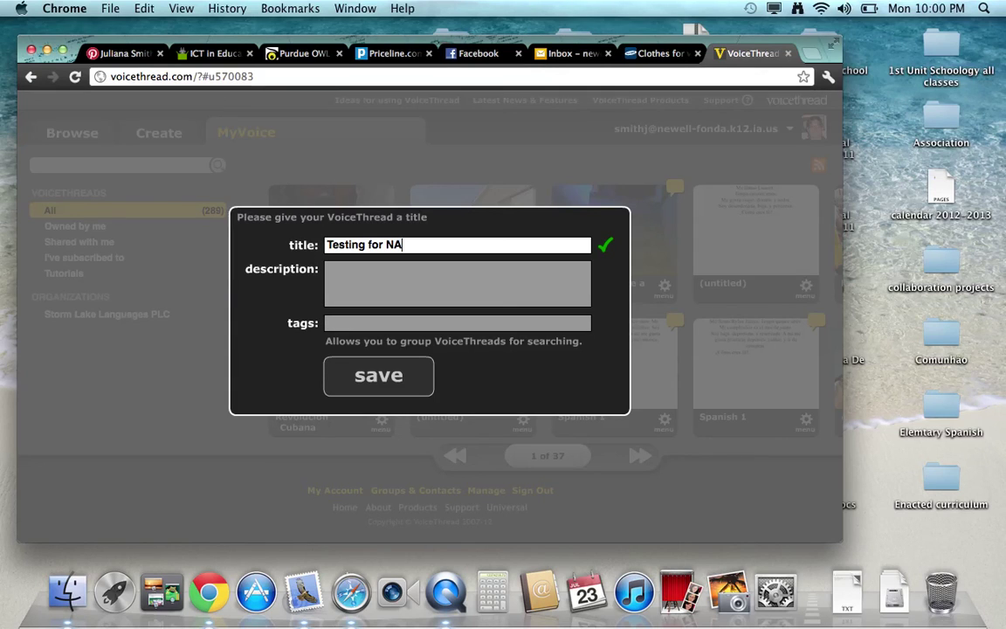
text(U)
click(371, 377)
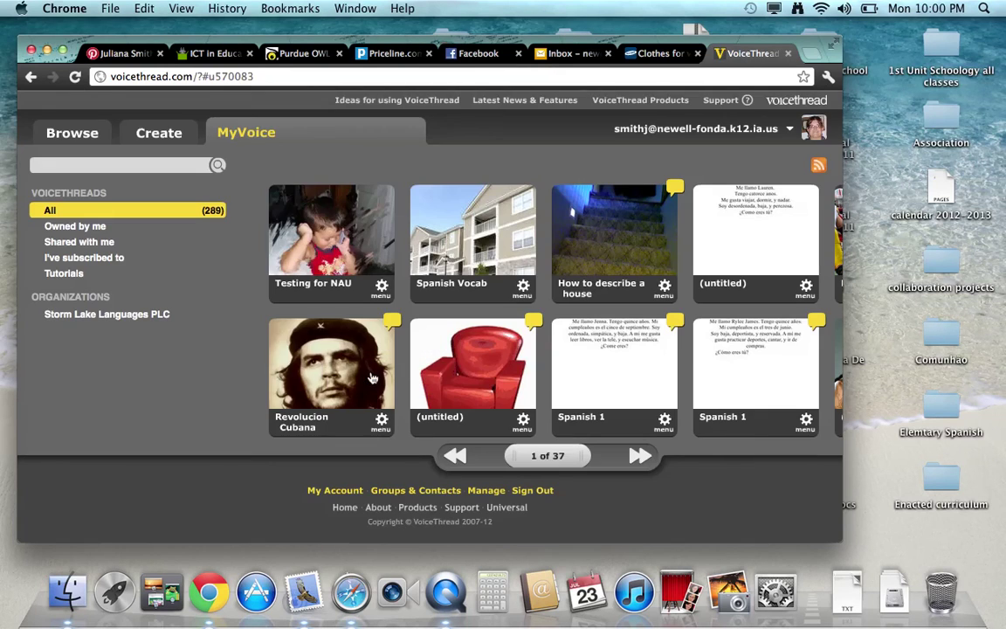
mouse_move(317, 234)
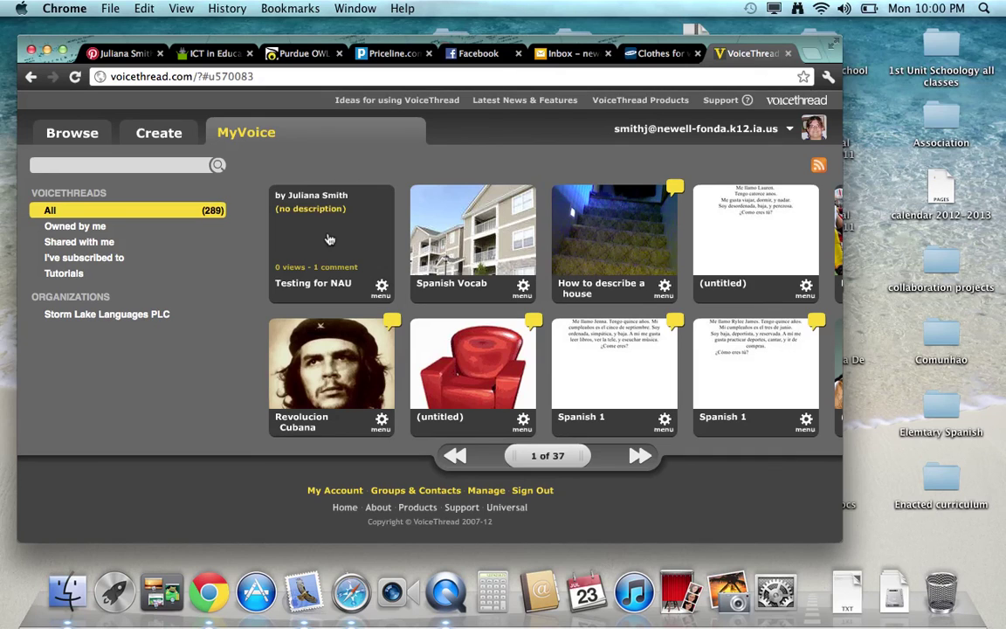
- Open the 'Testing for NAU' thread in the player and pause its voice comment
click(329, 237)
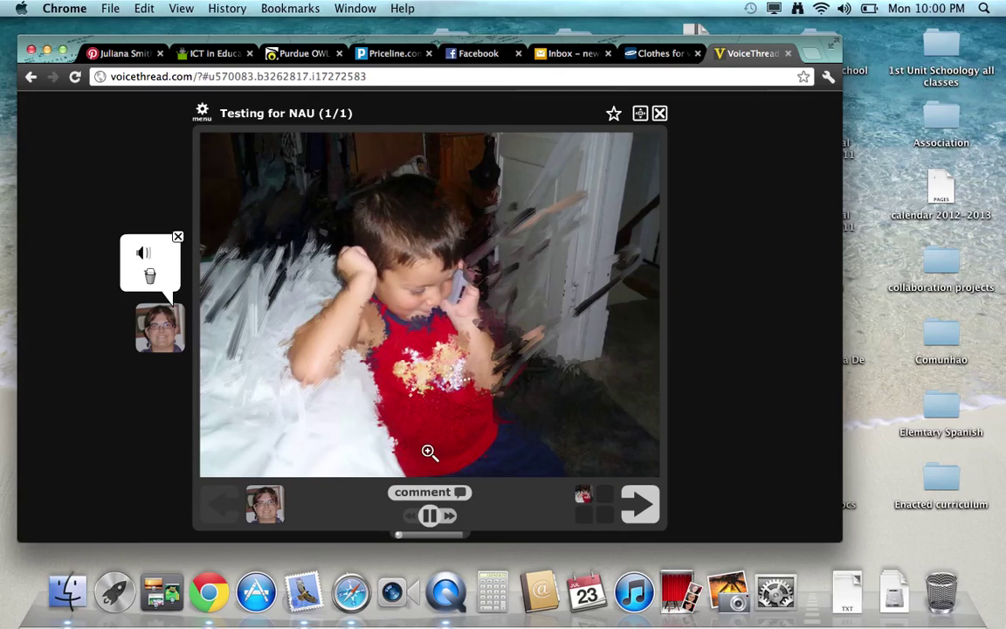
click(429, 515)
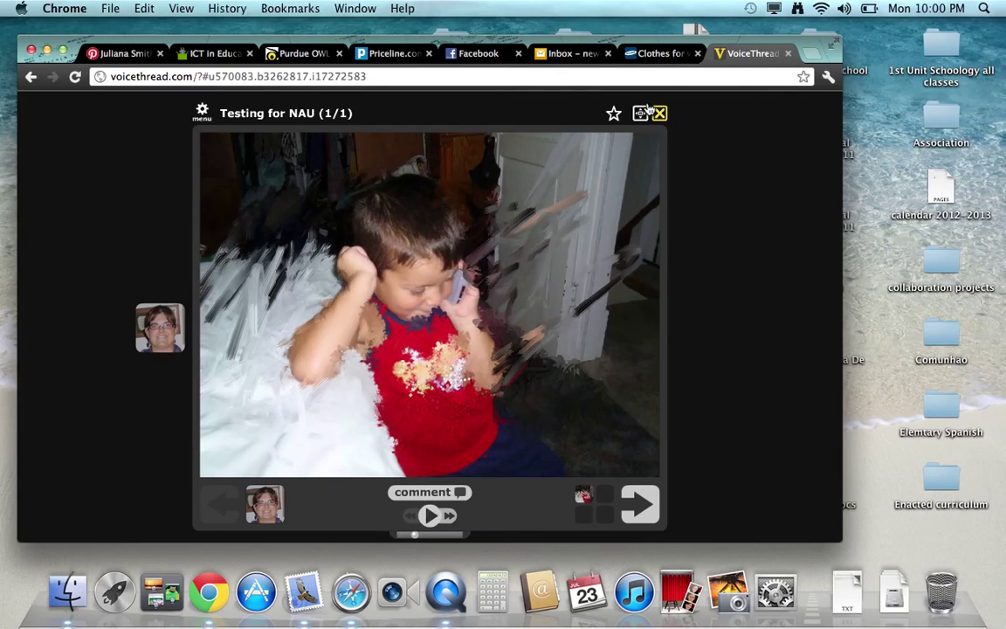